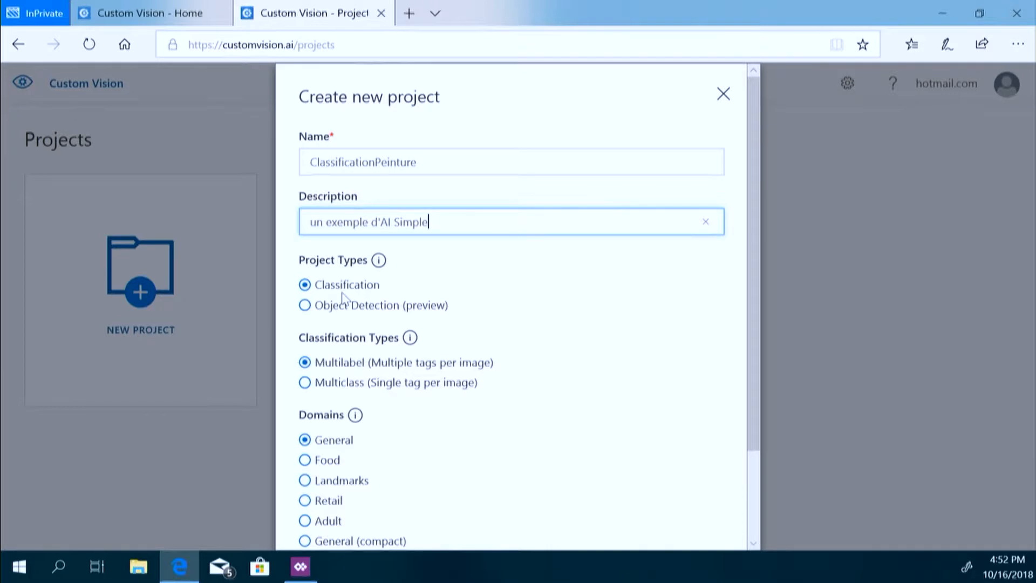
- Set the classification type to Multiclass (Single tag per image) and create the ClassificationPeinture project
click(306, 384)
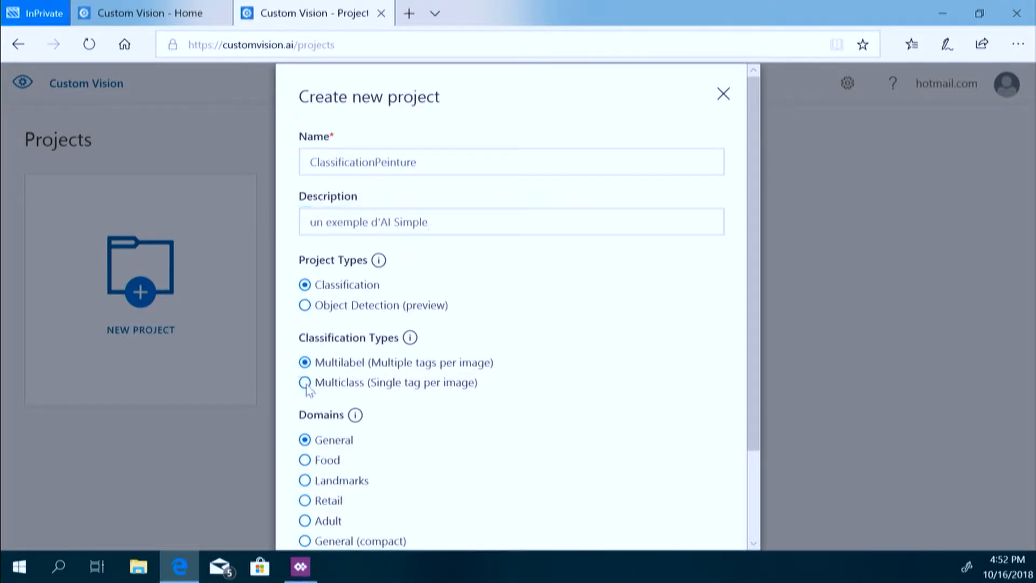
drag(753, 322, 750, 453)
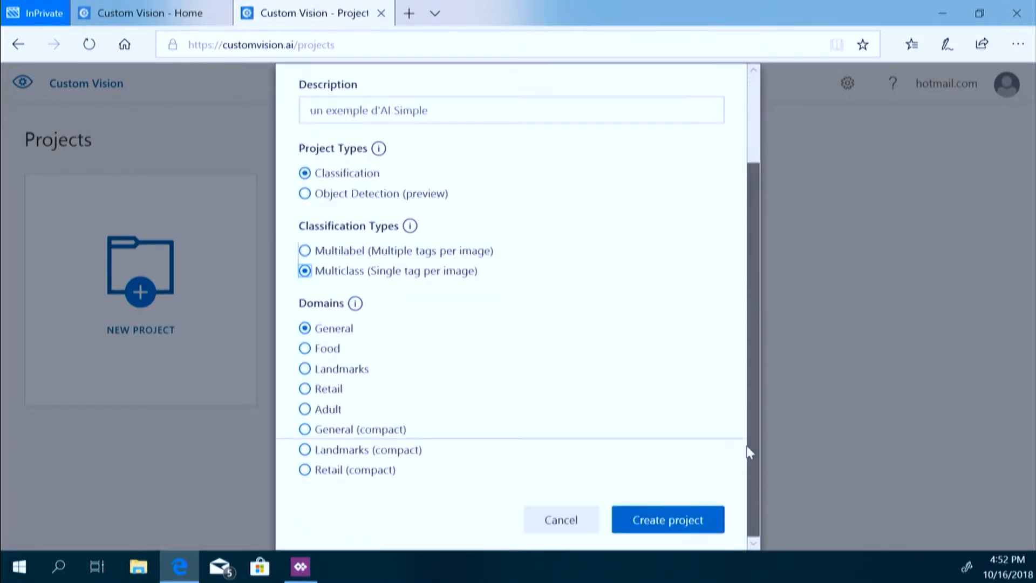
click(664, 521)
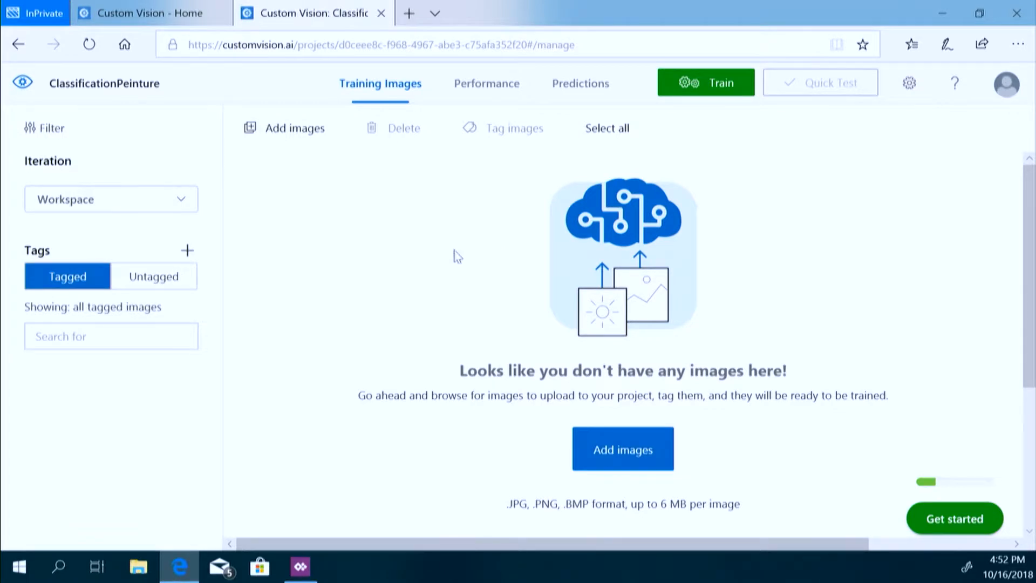
- Add all images from the Surrealism folder as a batch of training images
click(252, 131)
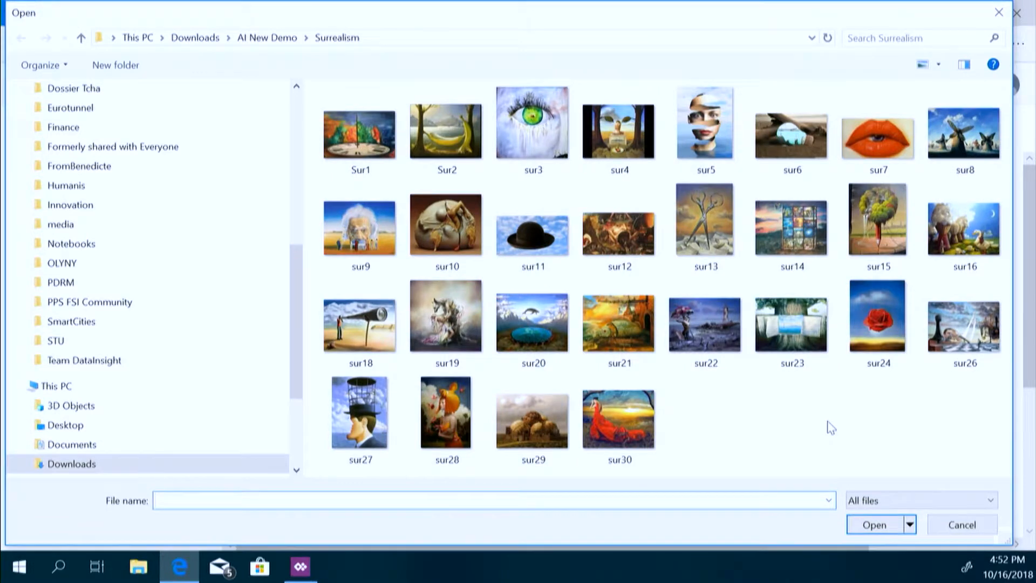
key(ctrl+a)
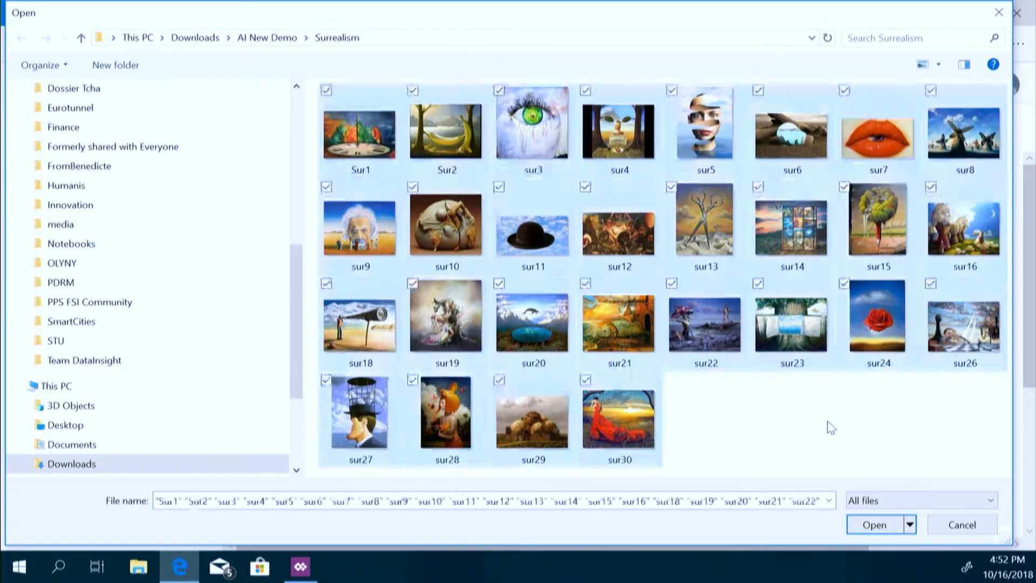
click(874, 526)
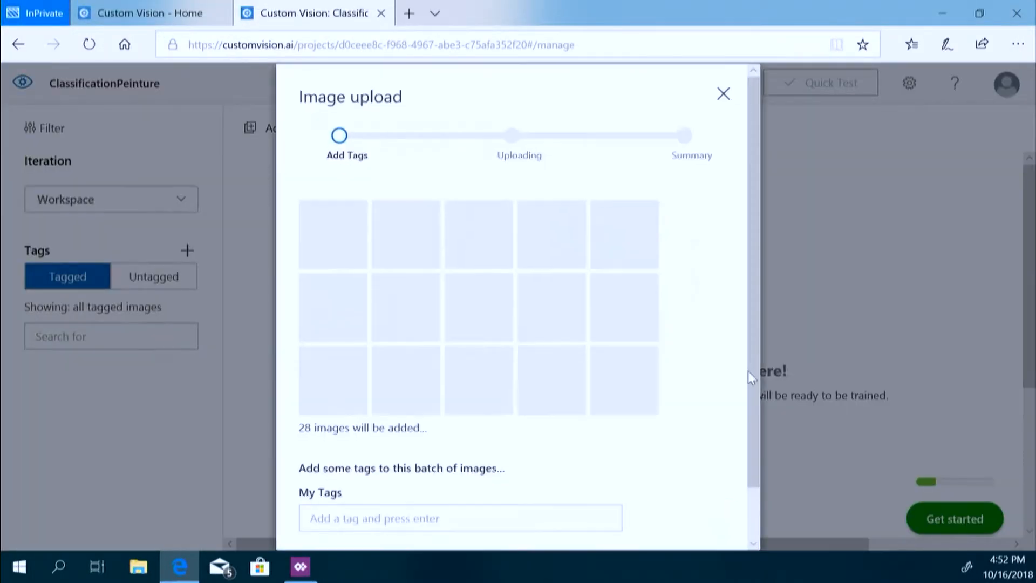
- Tag the surrealist image batch as Surrealisme and upload it to the project
click(371, 519)
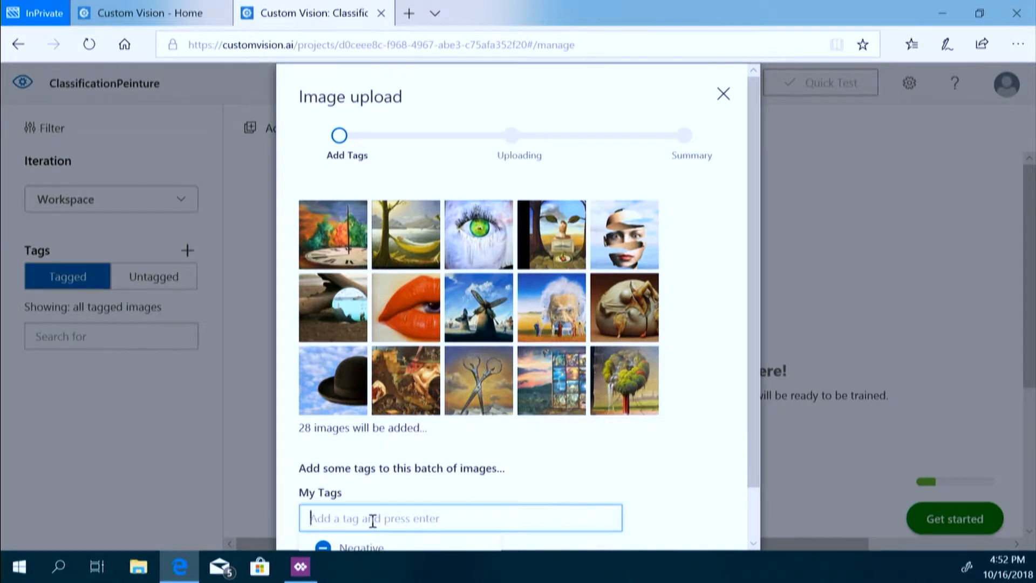
text(Sur)
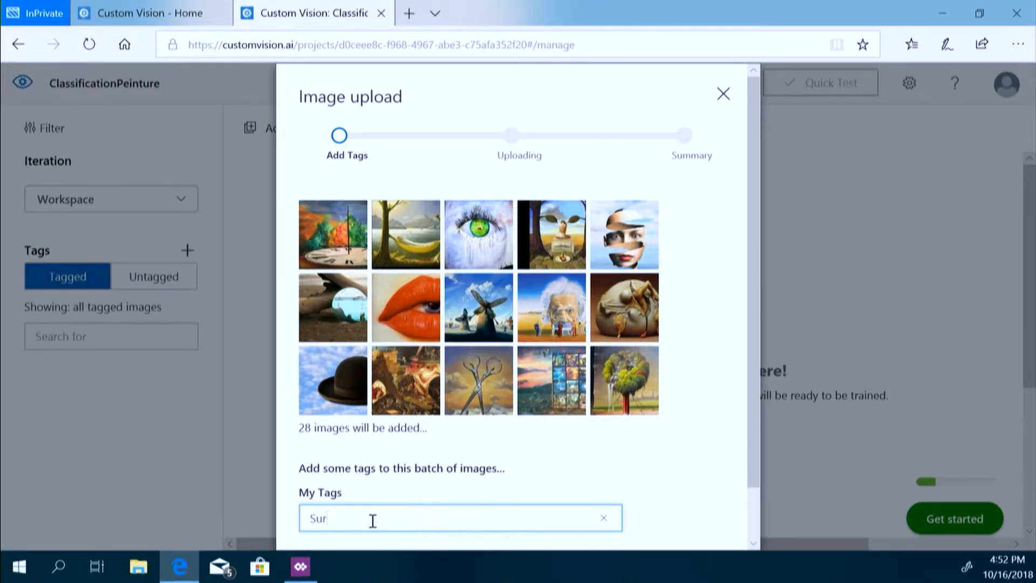
text(reaslisme)
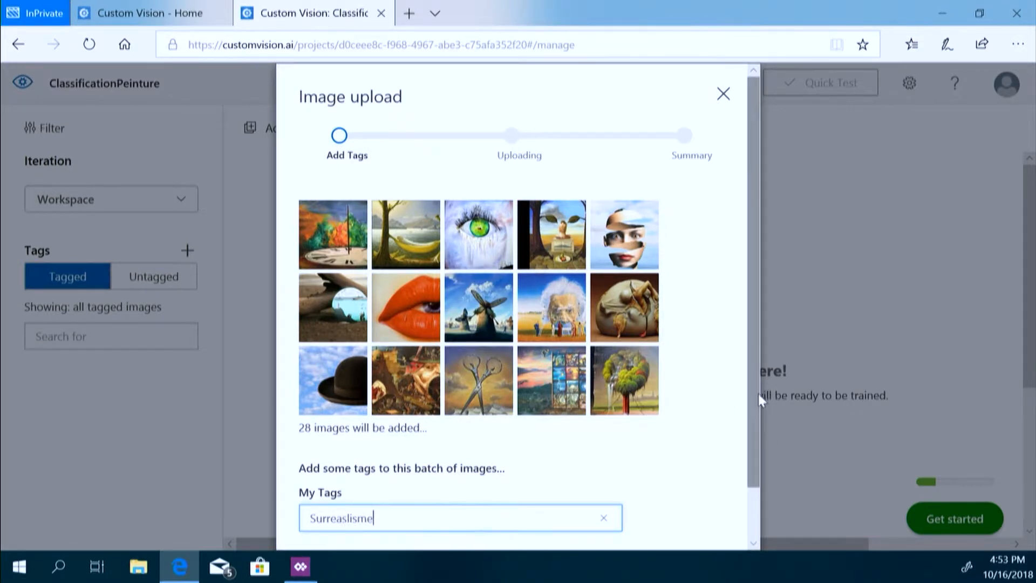
scroll(750, 427, down, 1)
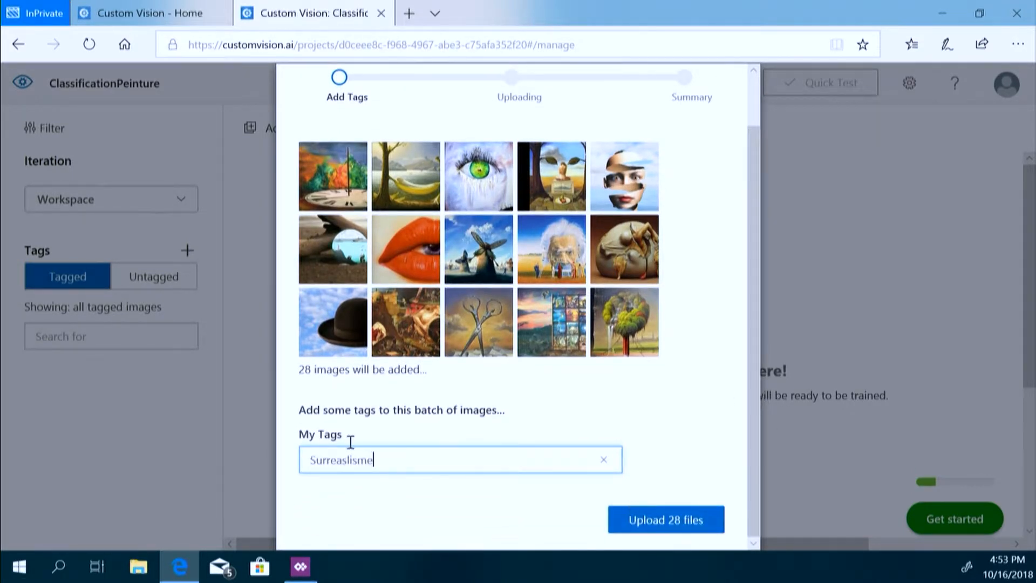
key(BackSpace)
key(BackSpace)
key(BackSpace)
key(BackSpace)
key(BackSpace)
key(BackSpace)
text(lisme)
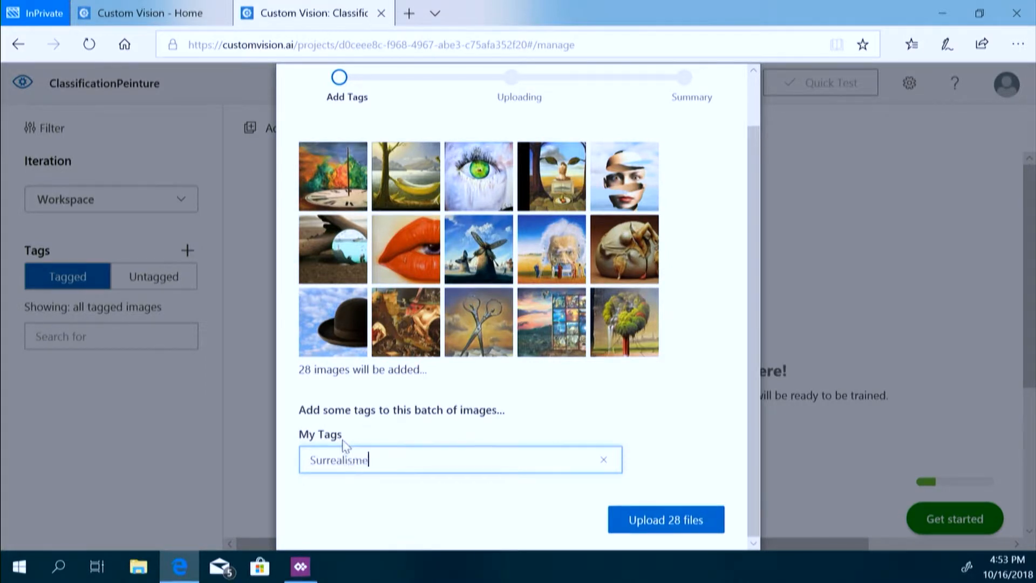
click(696, 521)
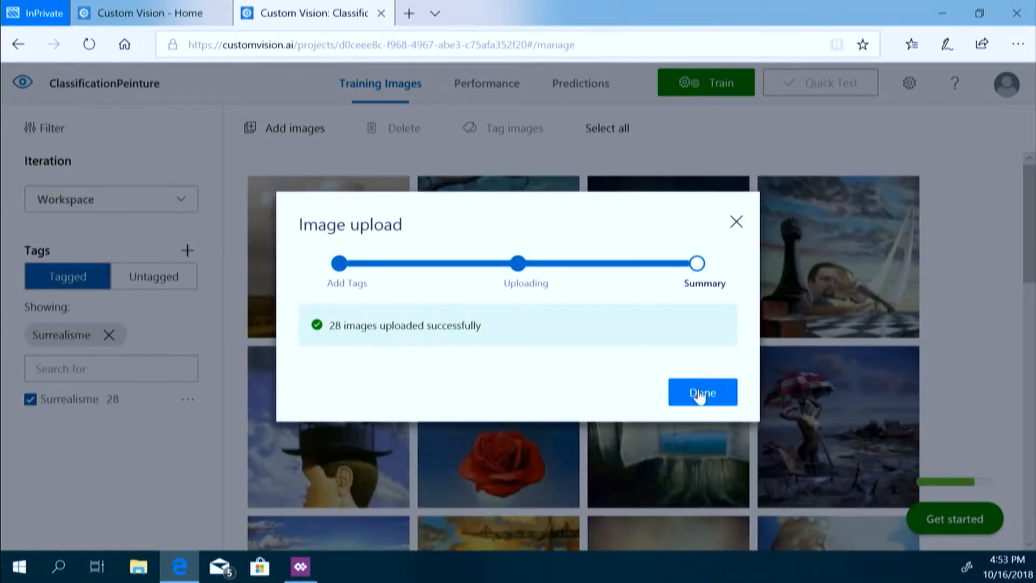
click(700, 394)
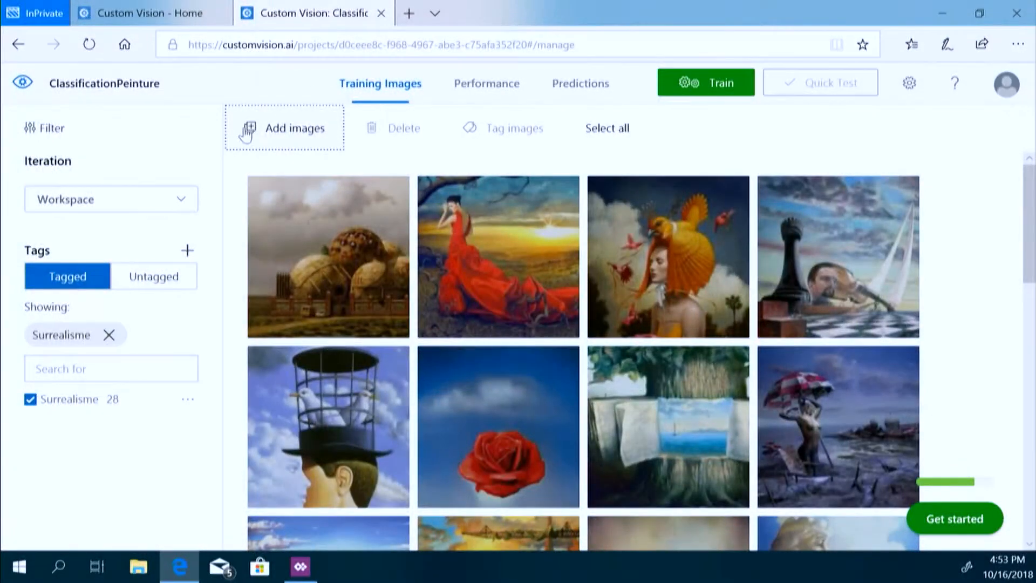
- Add all images from the Impressionism folder in AI New Demo as a second training batch
click(253, 129)
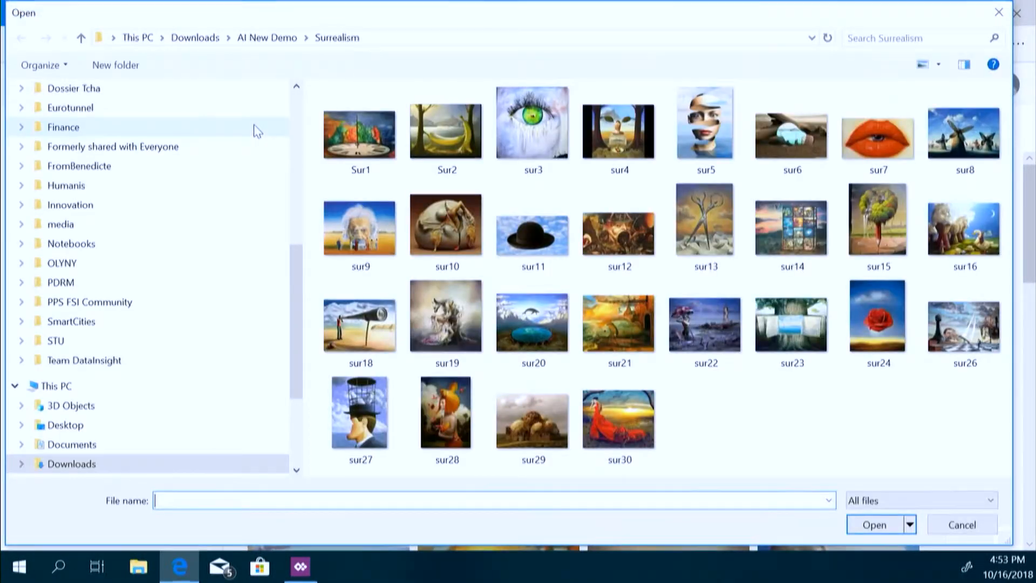
click(276, 39)
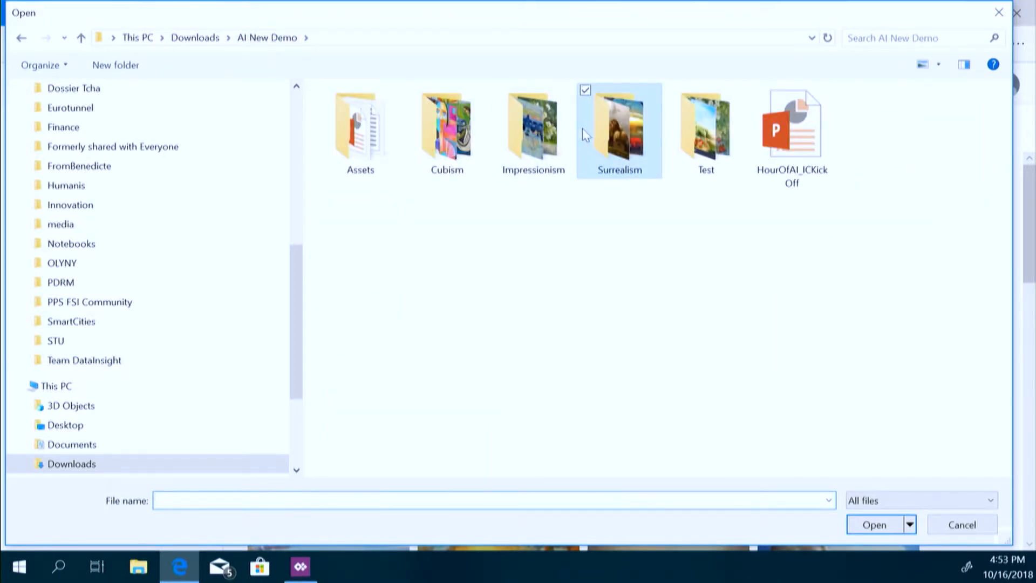
double_click(529, 138)
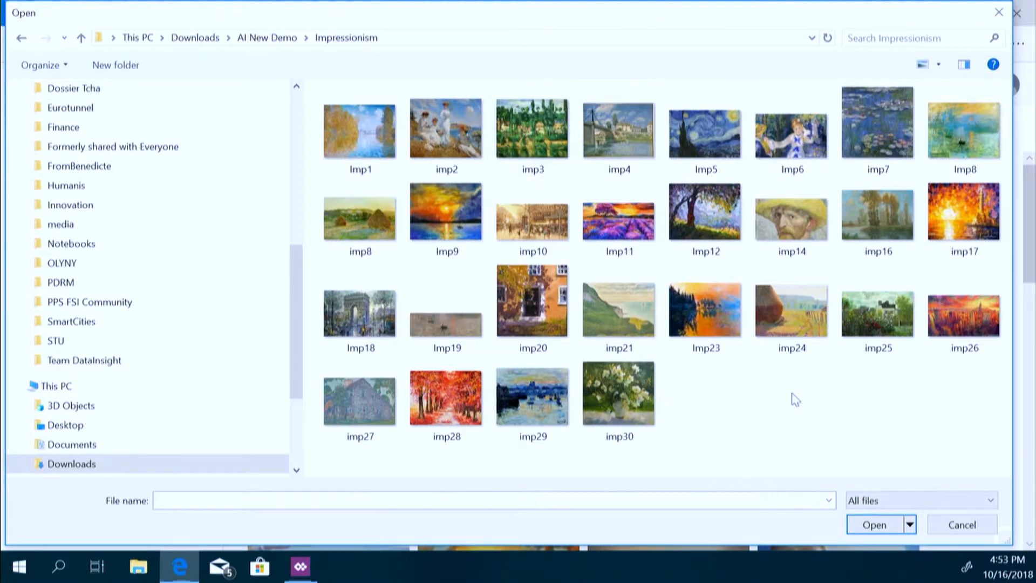
key(ctrl+a)
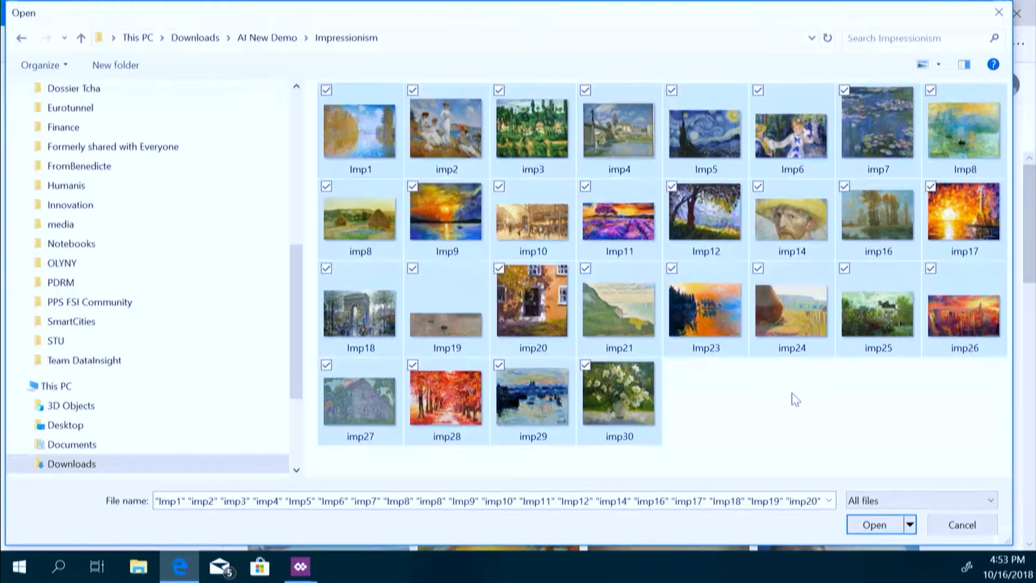
click(875, 525)
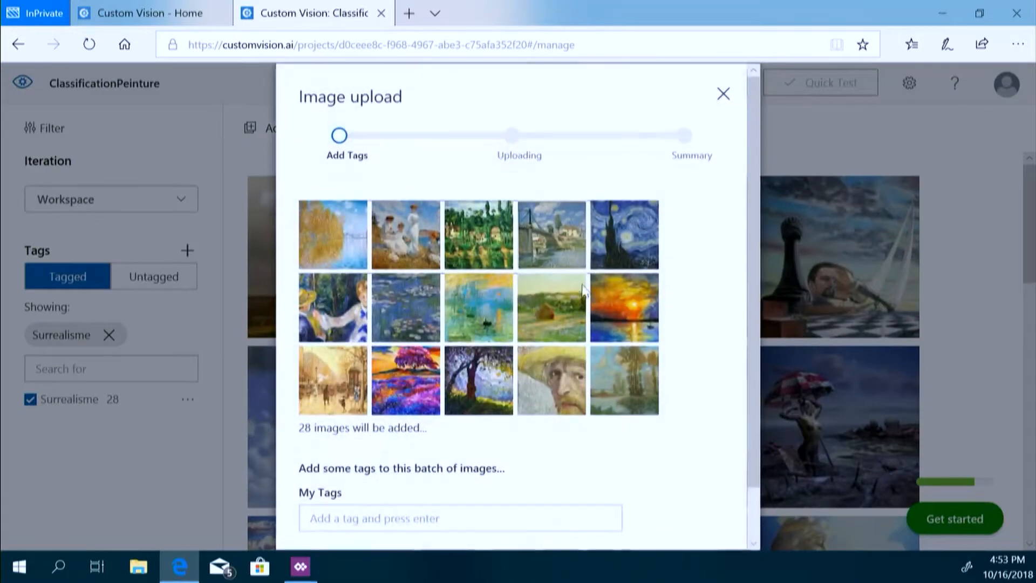
- Tag the impressionist image batch as Impressionisme and upload it to the project
click(332, 518)
text(Impressi)
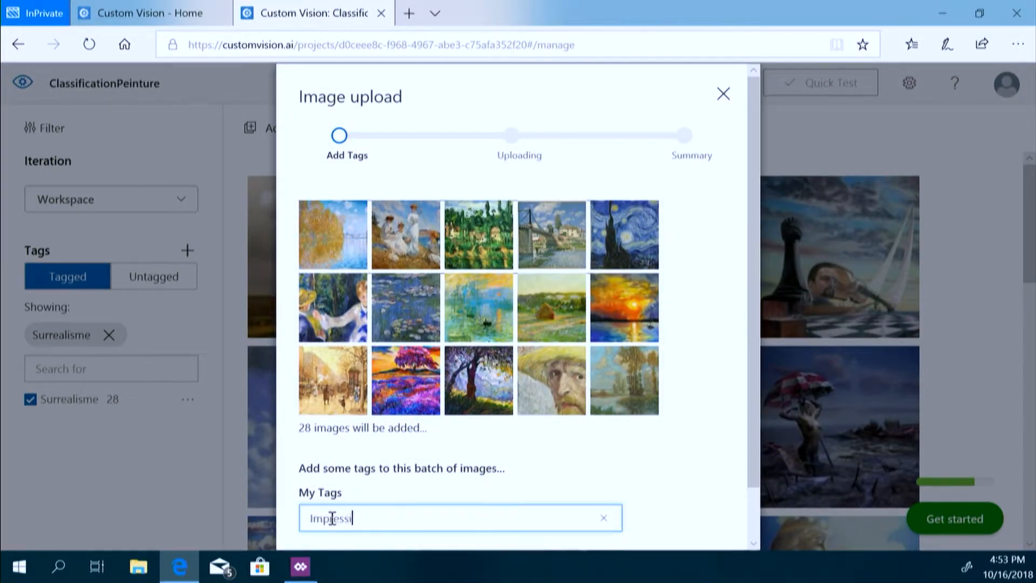
text(onisme)
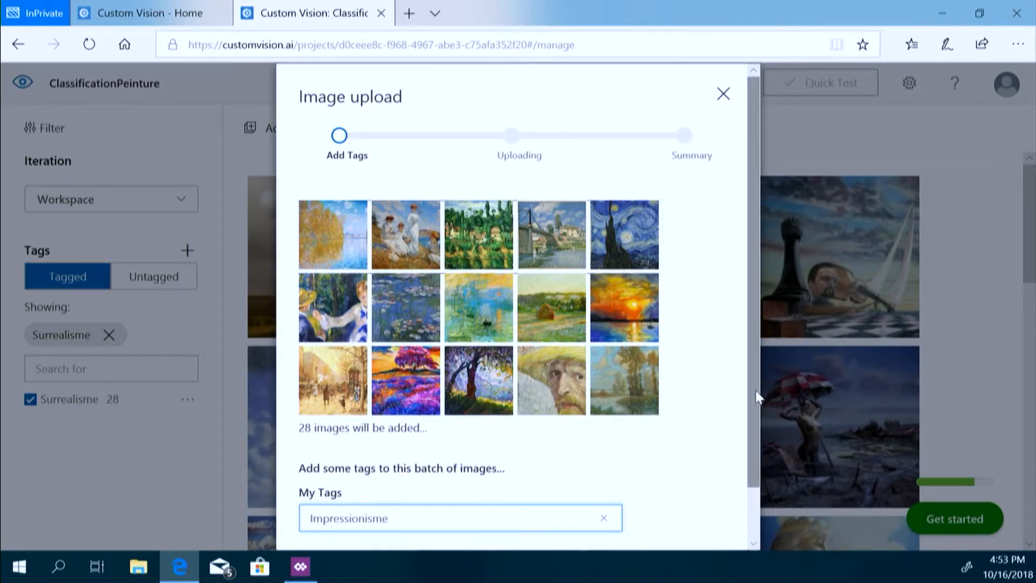
scroll(755, 390, down, 1)
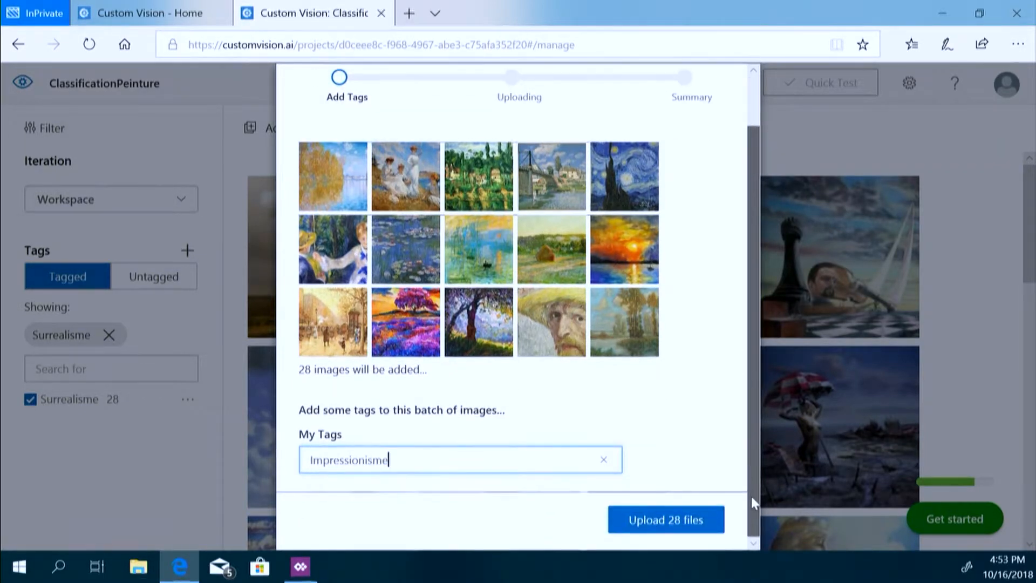
click(676, 517)
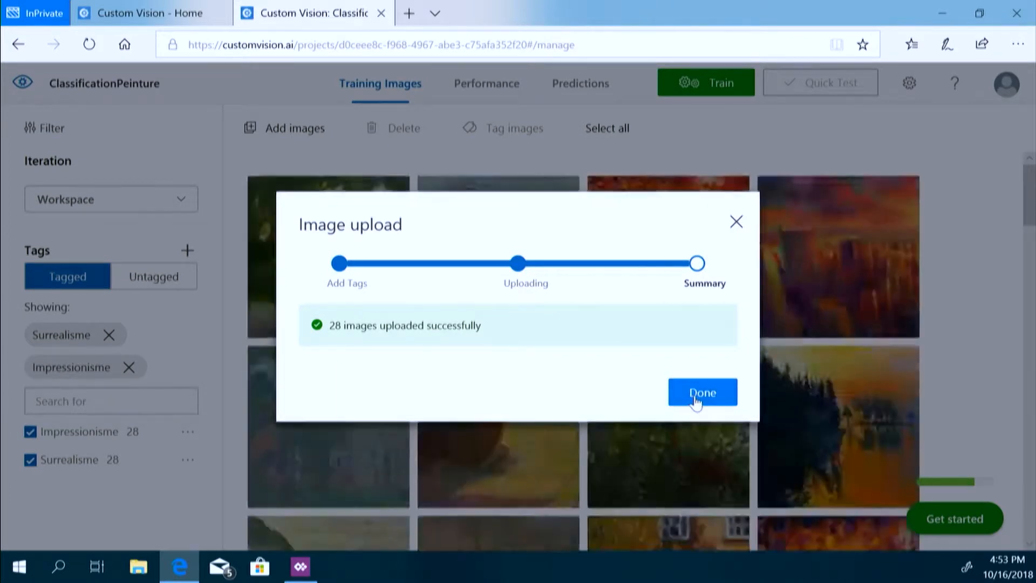
click(698, 398)
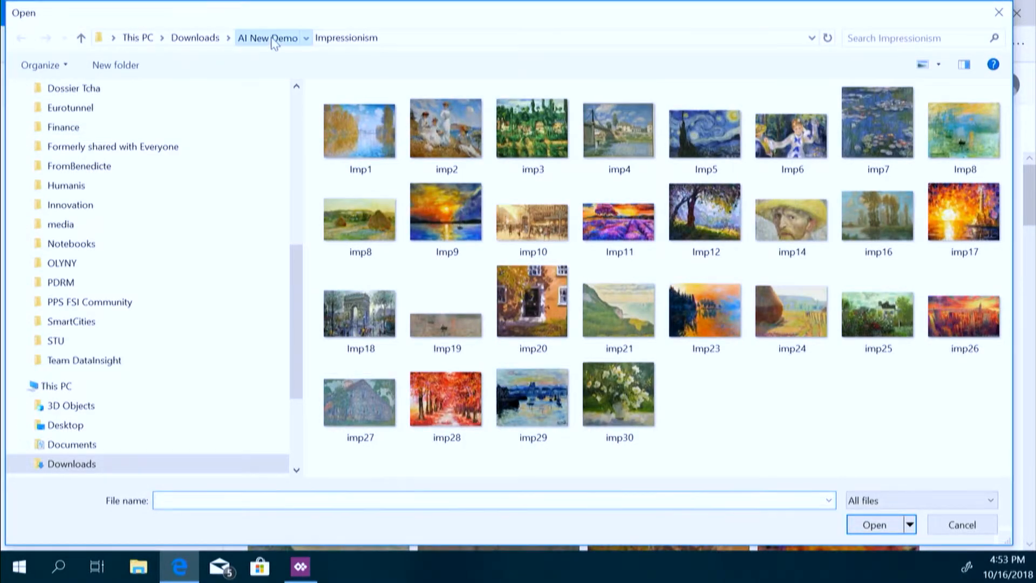
- Add all images from the Cubism folder in AI New Demo as a third training batch
click(274, 39)
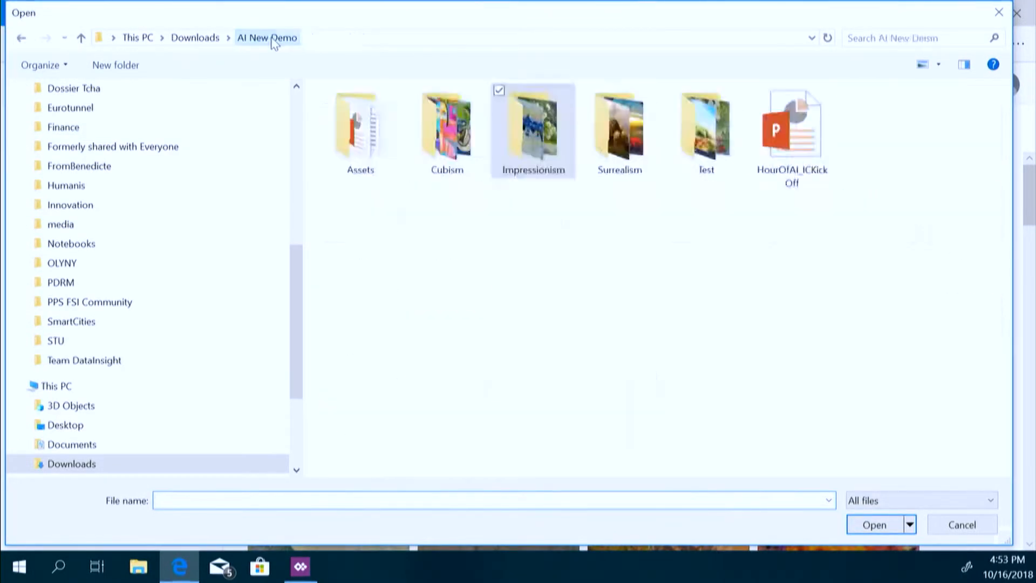
double_click(454, 123)
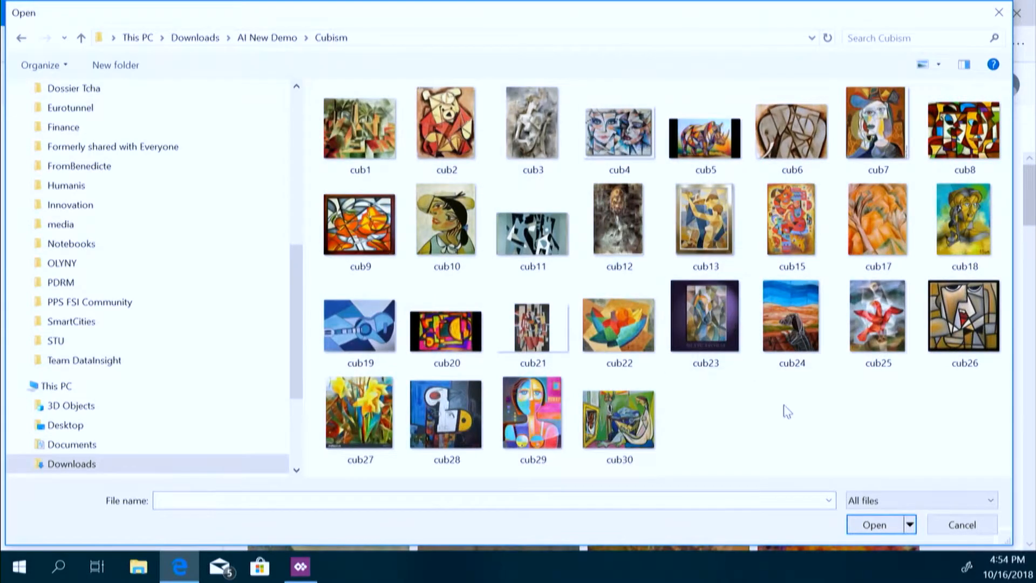
key(ctrl+a)
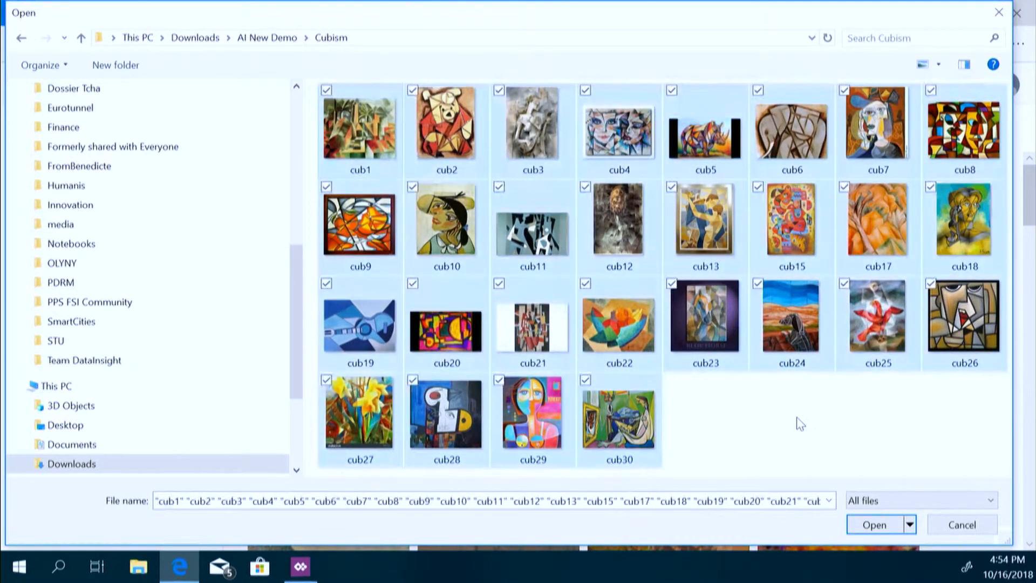
click(875, 524)
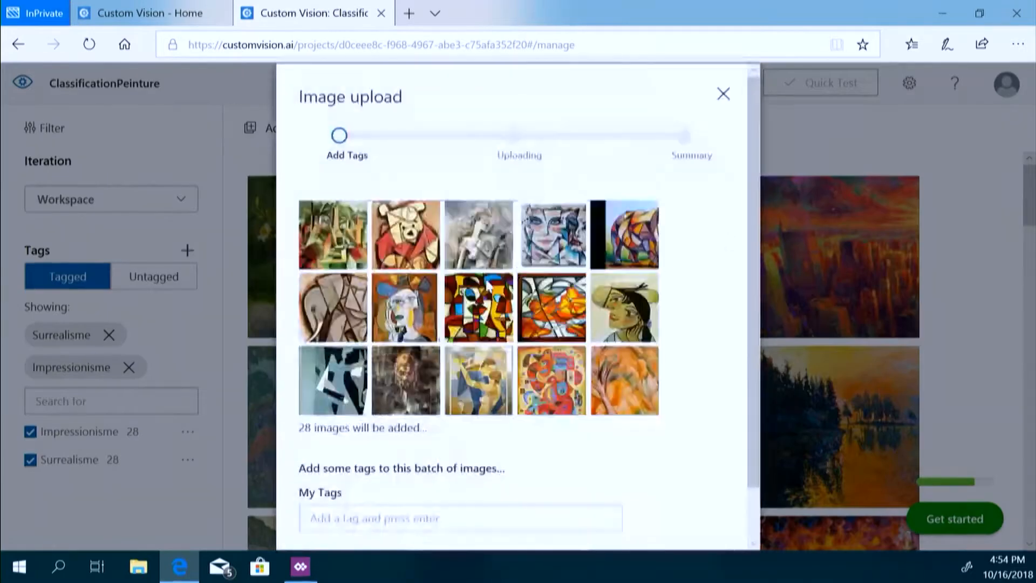
- Tag the cubist image batch as Cubisme and upload it to the project
click(348, 526)
text(Cubisme)
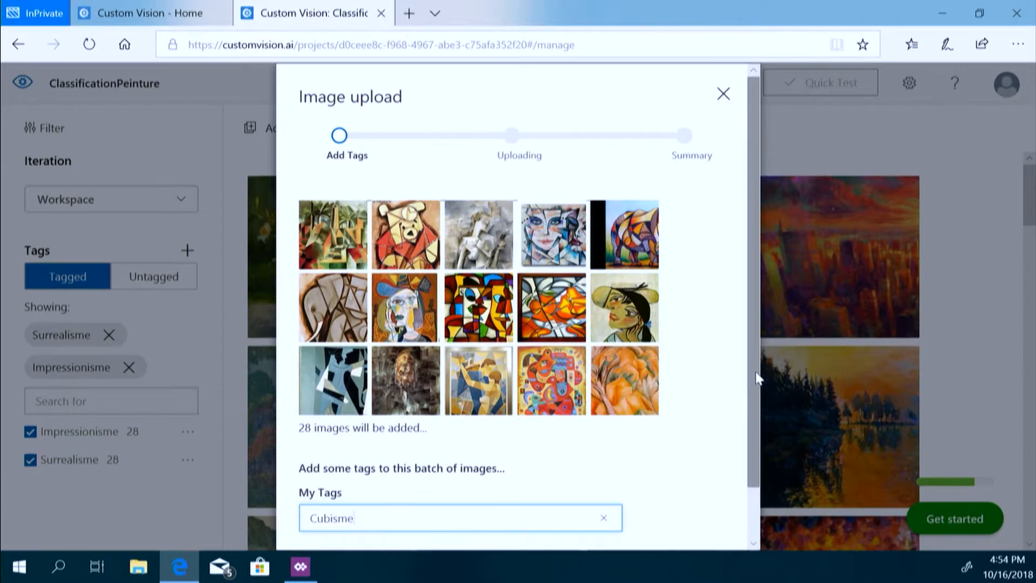
scroll(753, 374, down, 2)
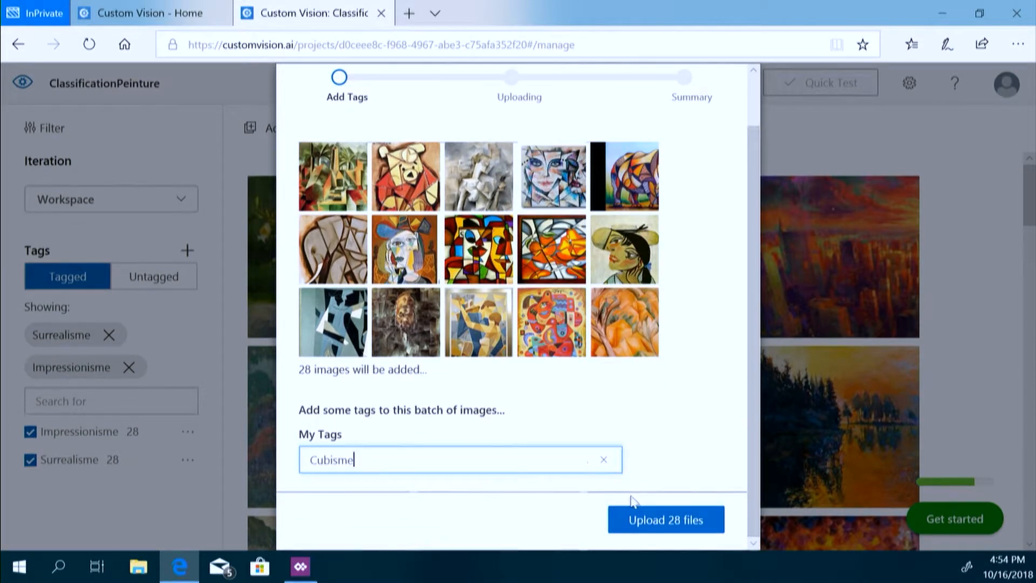
click(658, 519)
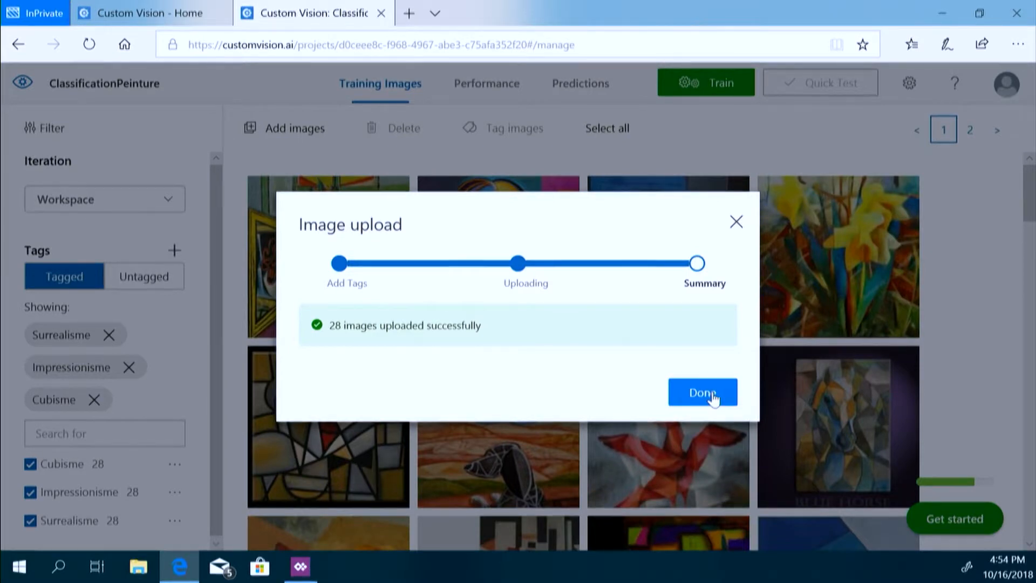
click(712, 397)
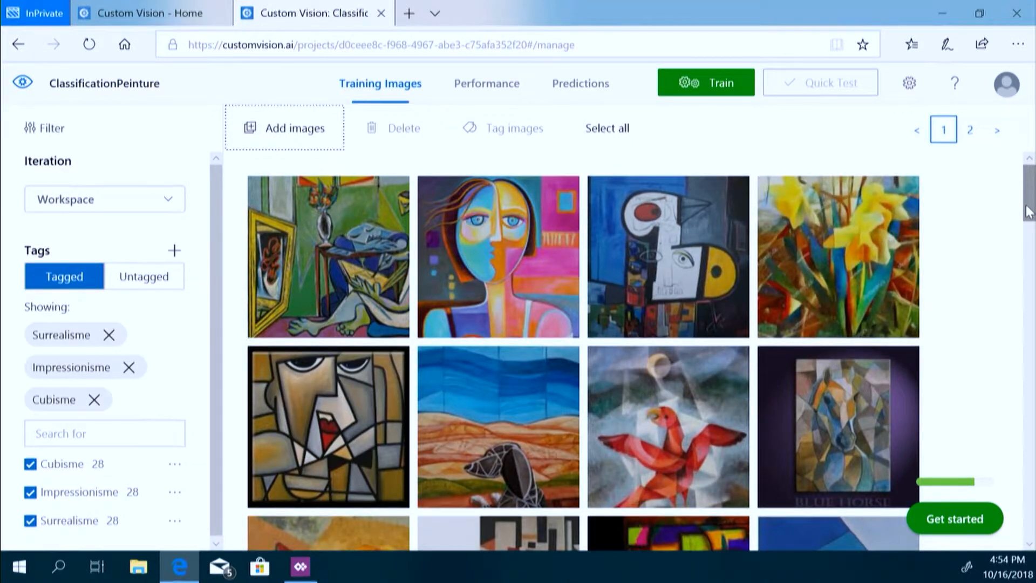
- Train the classification model on the uploaded images of the three painting styles
drag(1031, 195, 1032, 133)
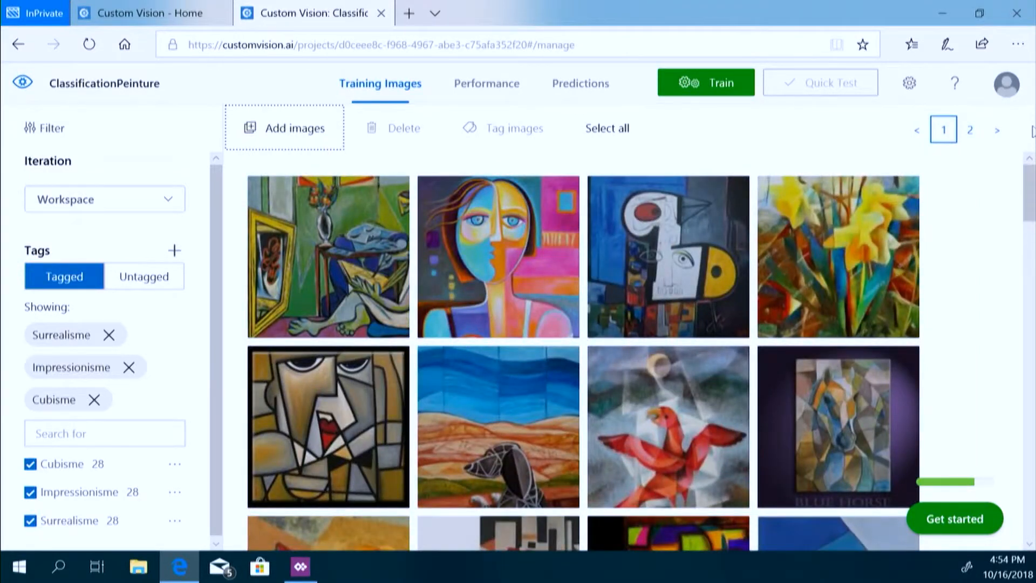
mouse_move(423, 208)
click(711, 85)
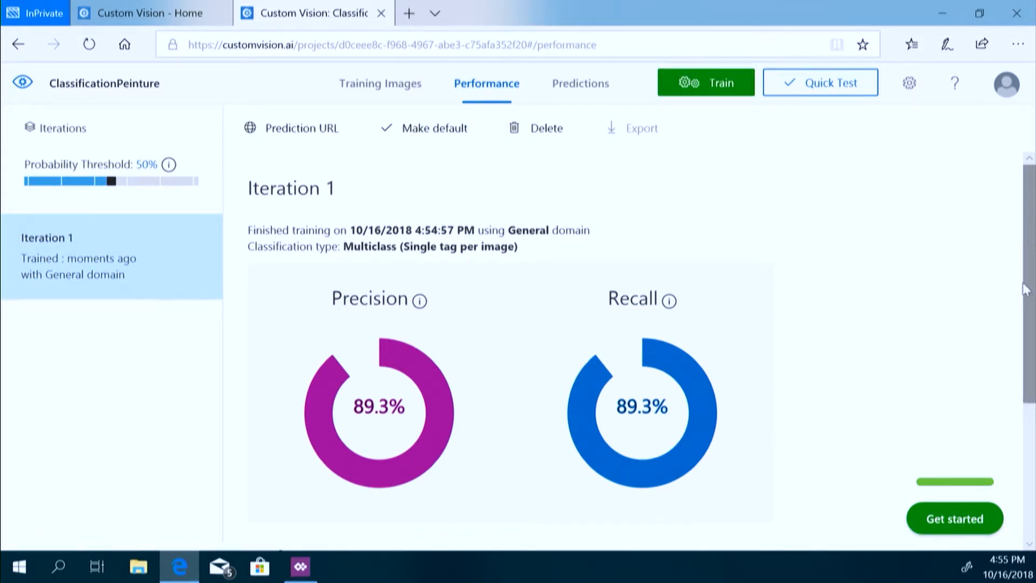
- Review the Iteration 1 performance per tag and quick-test the model on the Test1 painting from the AI New Demo Test folder
drag(1024, 346, 1018, 472)
scroll(1014, 479, up, 4)
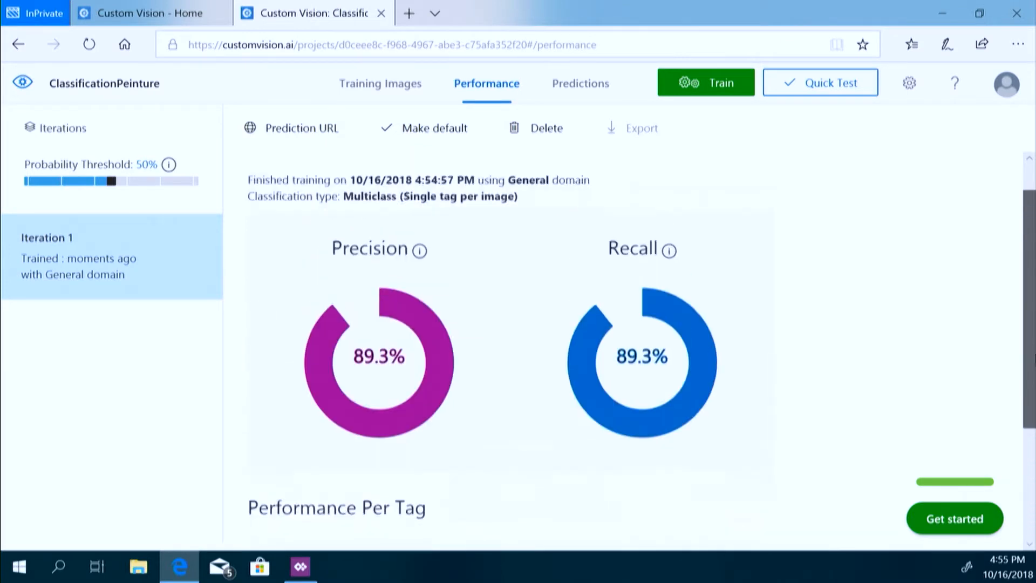
click(838, 87)
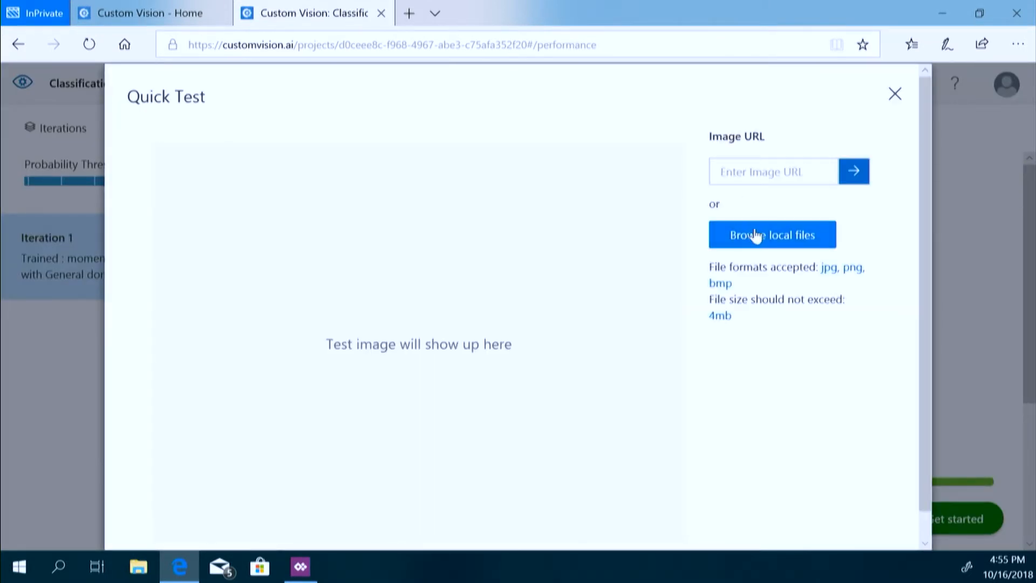
click(756, 236)
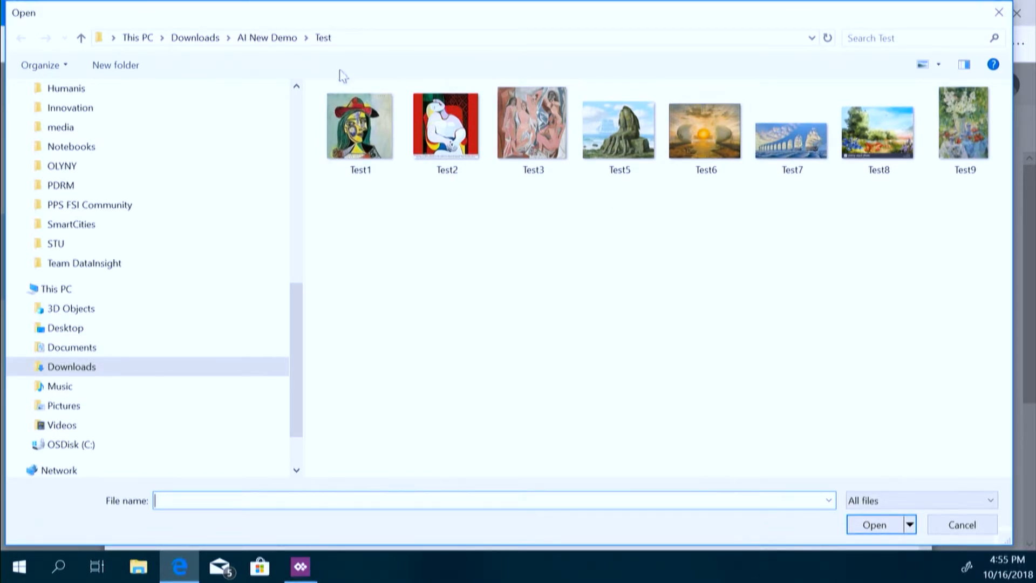
double_click(354, 118)
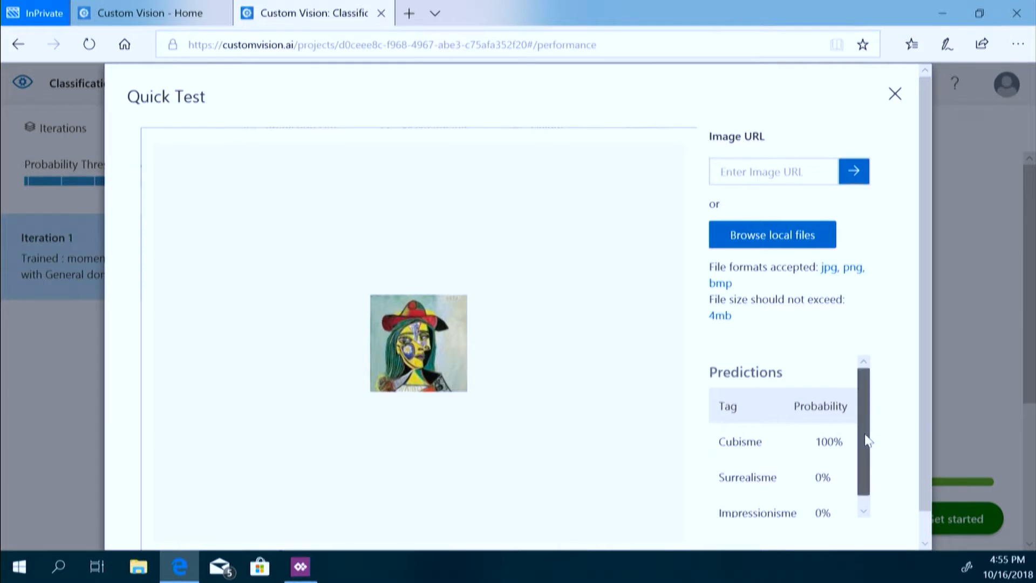
drag(868, 439, 864, 497)
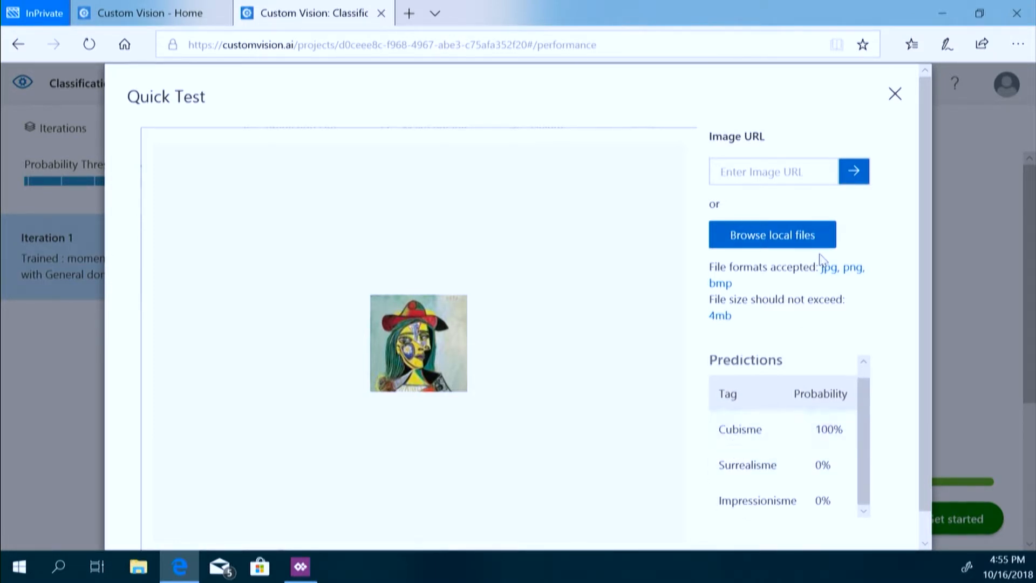
- Quick-test the model on the Test7 painting from the Test folder and close the test
click(793, 238)
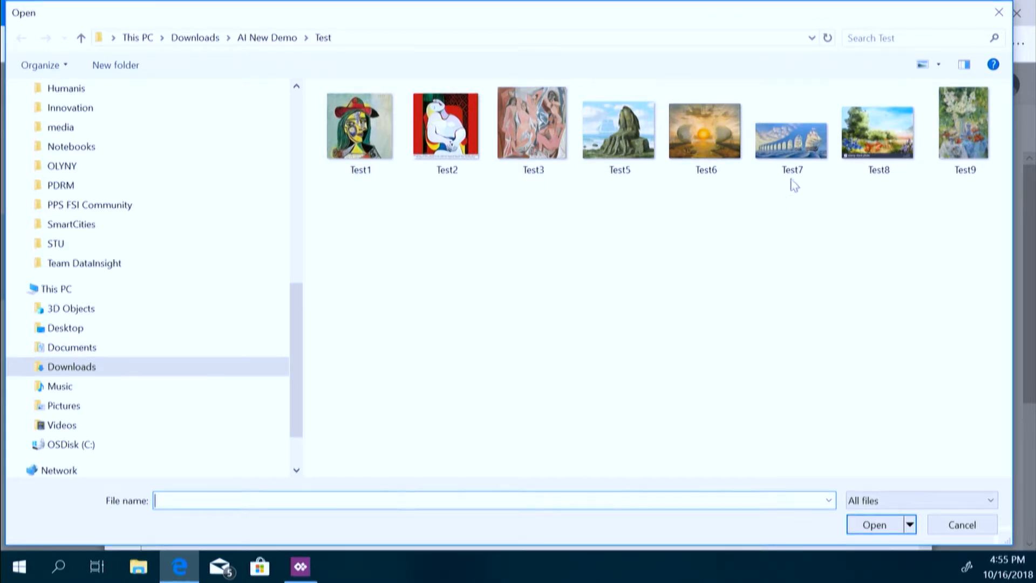
double_click(797, 139)
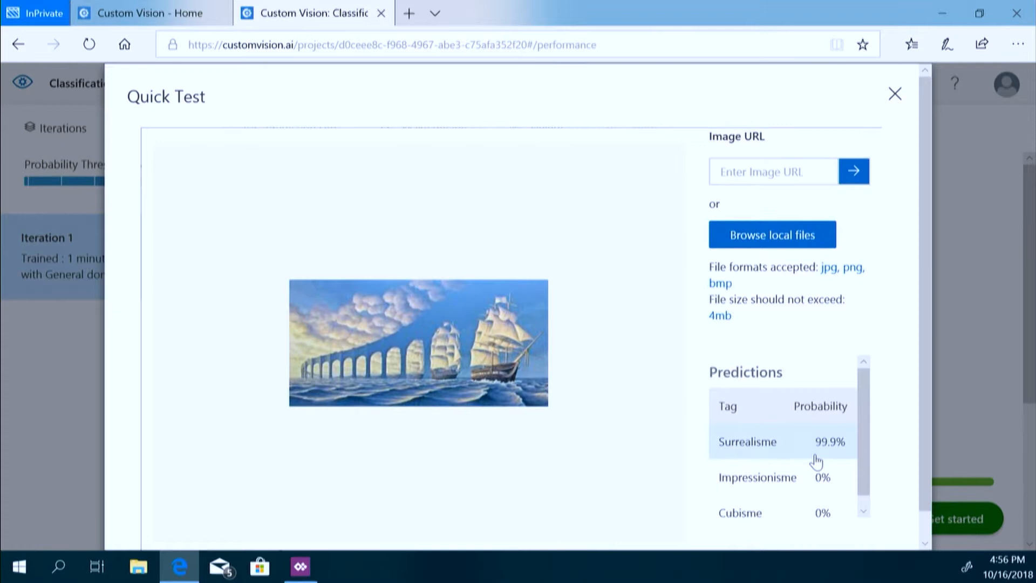
click(897, 95)
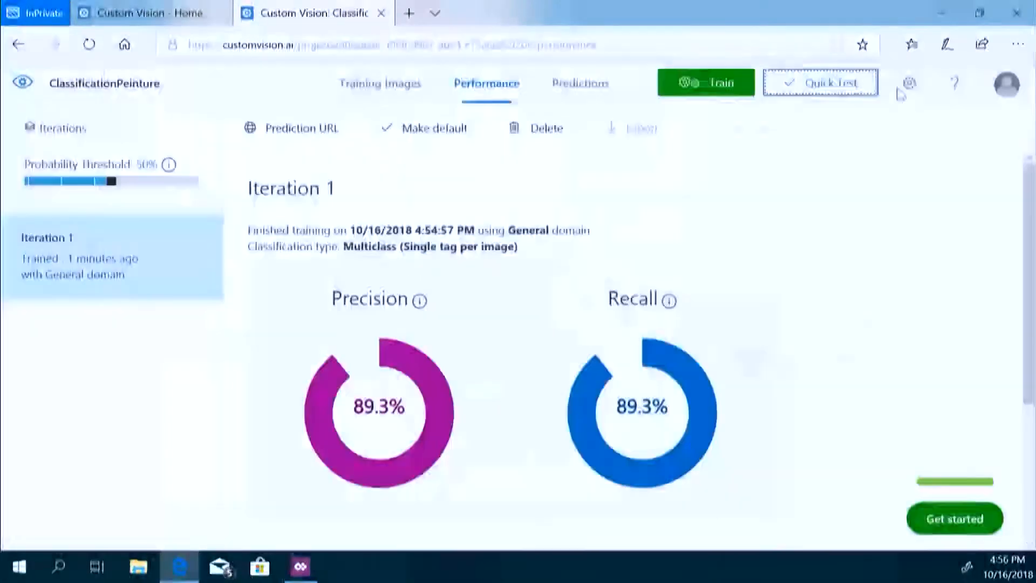
- Examine the stored prediction images for Iteration 1 and the project settings
click(576, 83)
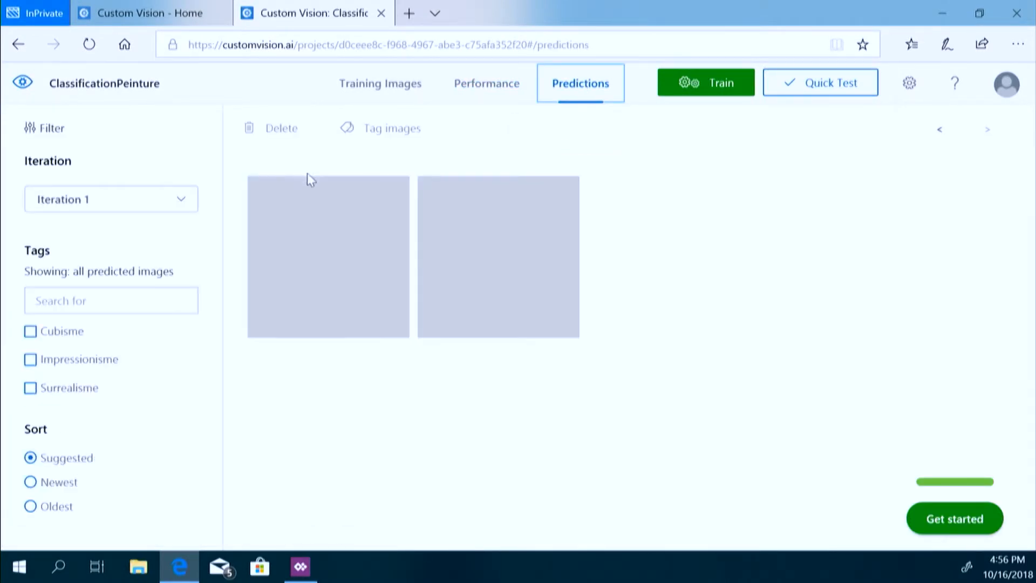
mouse_move(339, 237)
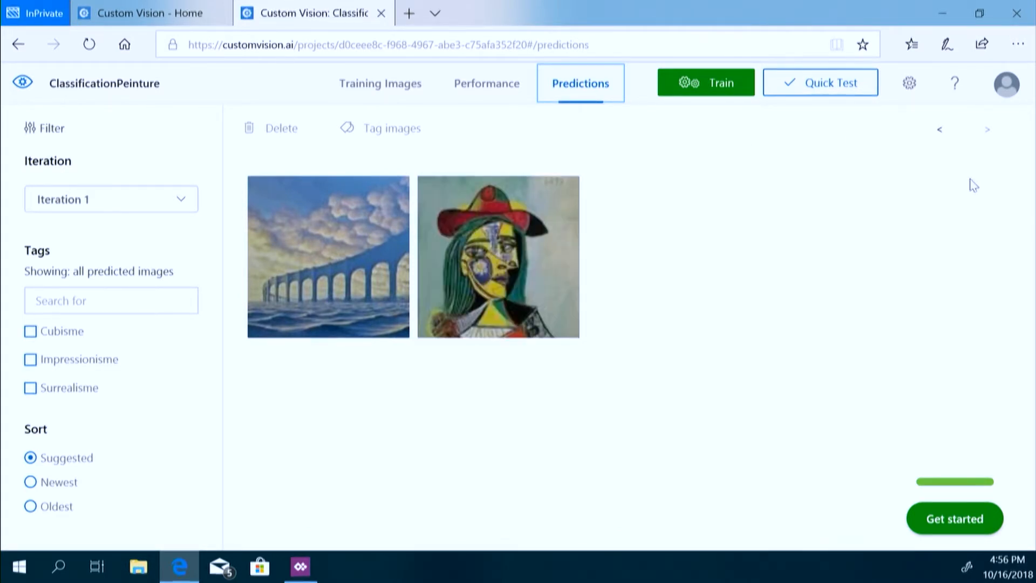
click(913, 88)
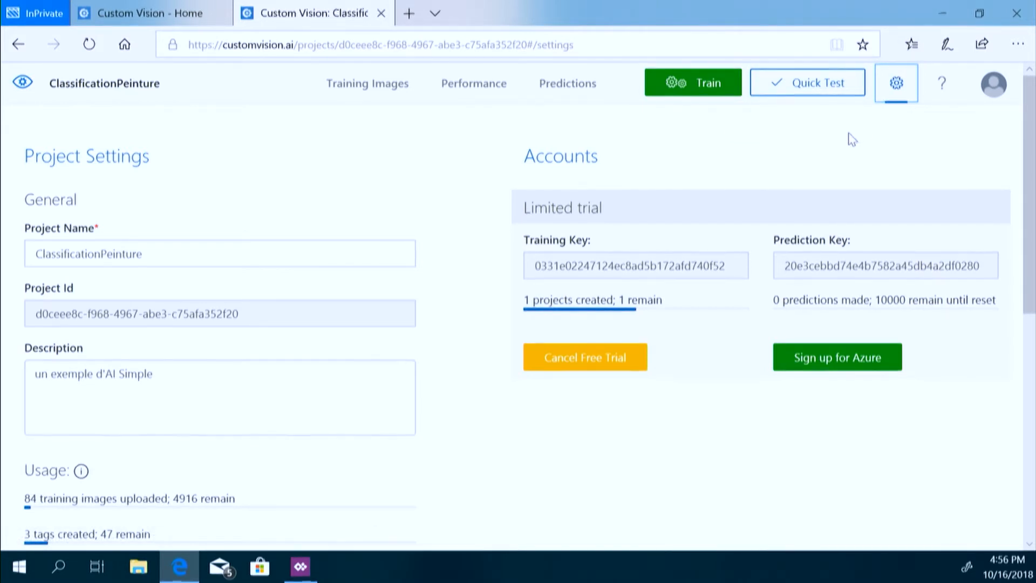
- Close the project page and, in the PowerApps app, submit the Test5 painting from the Paint folder for classification
click(381, 14)
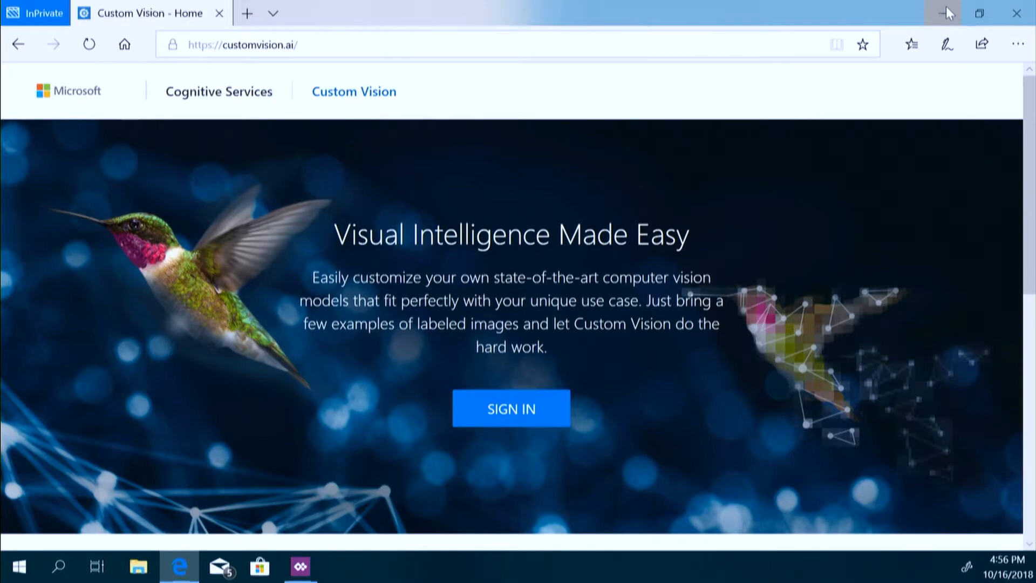
click(946, 9)
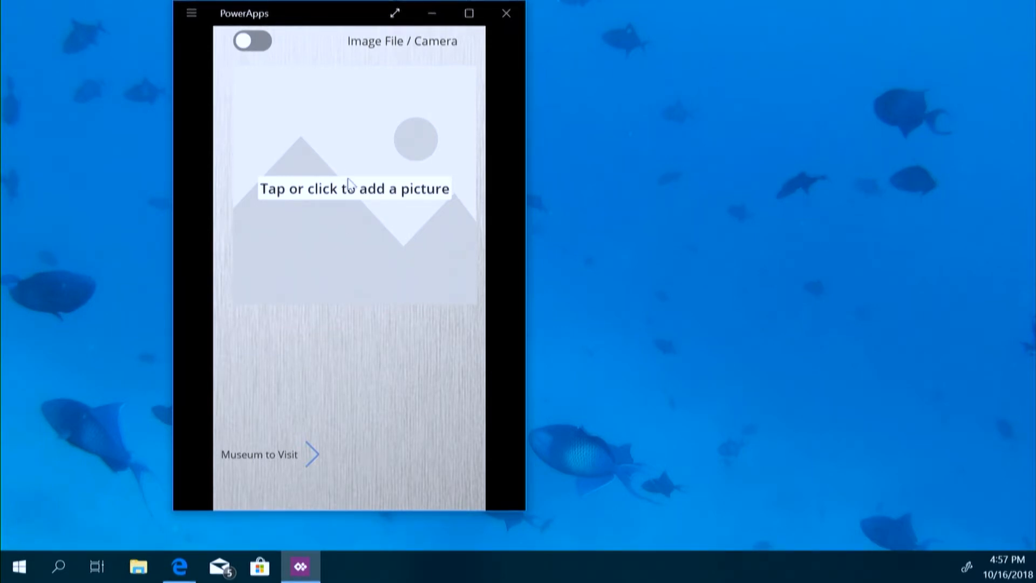
click(366, 197)
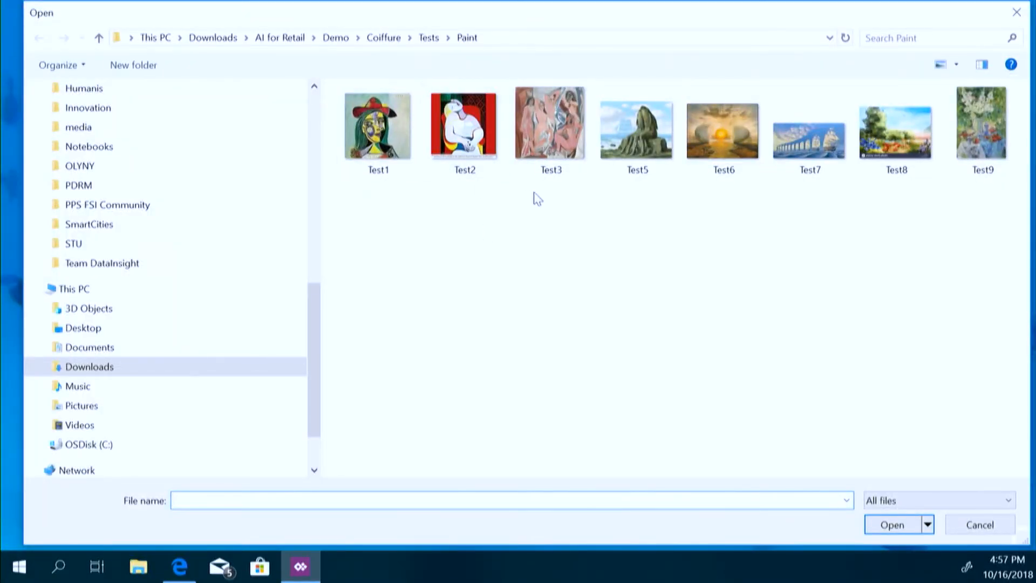
double_click(646, 122)
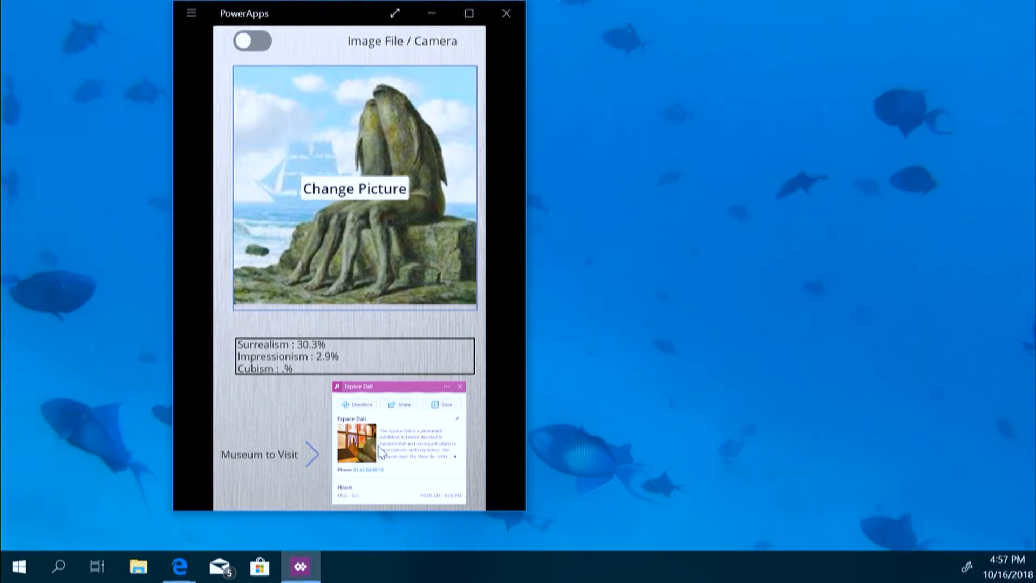
- Replace the submitted picture with the Test9 painting from the Paint folder
click(367, 190)
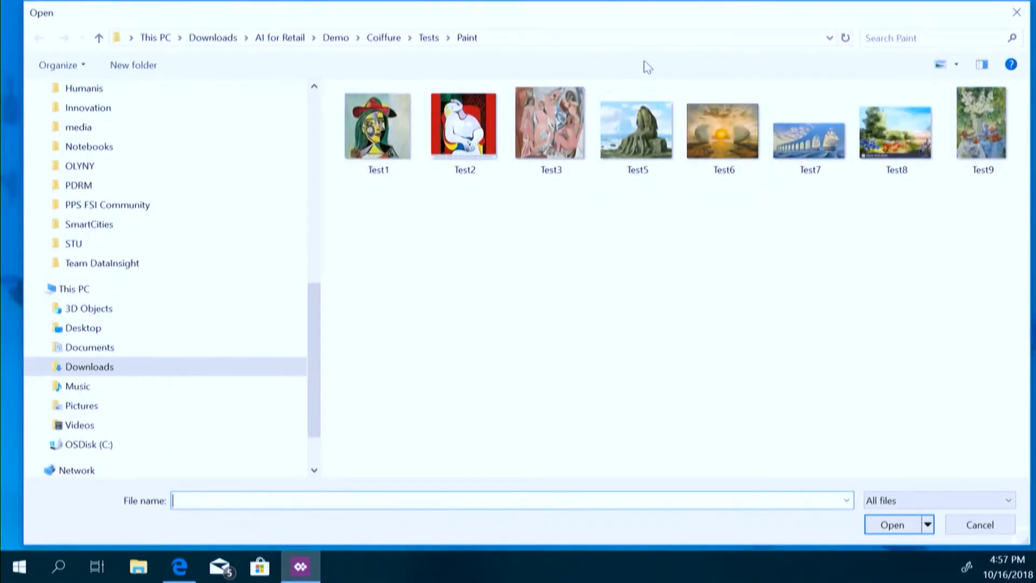
double_click(983, 127)
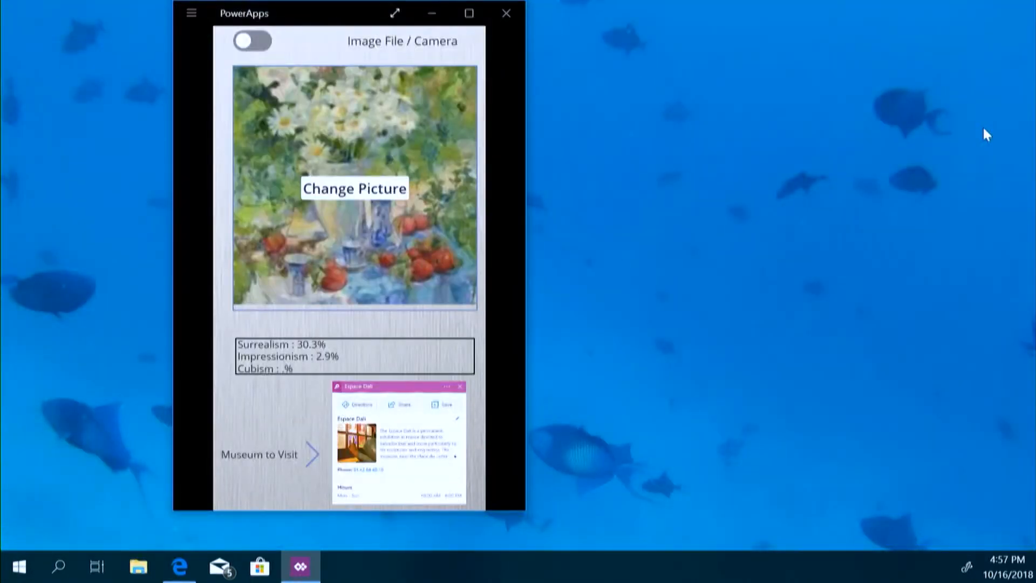